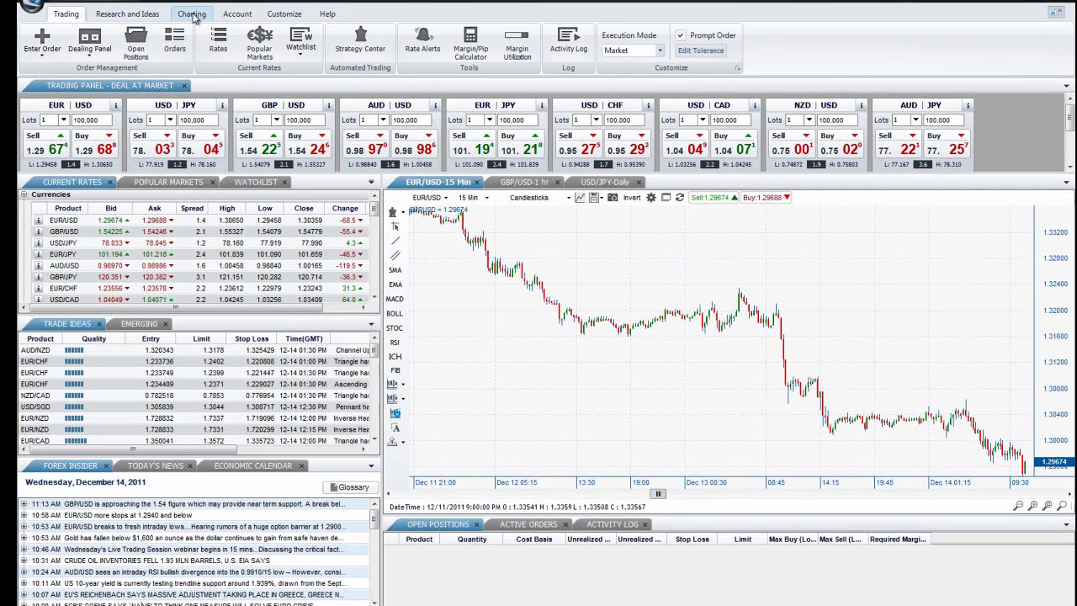
# Switch to the Charting tab to show the EUR/USD chart and its indicator tools
pyautogui.click(207, 30)
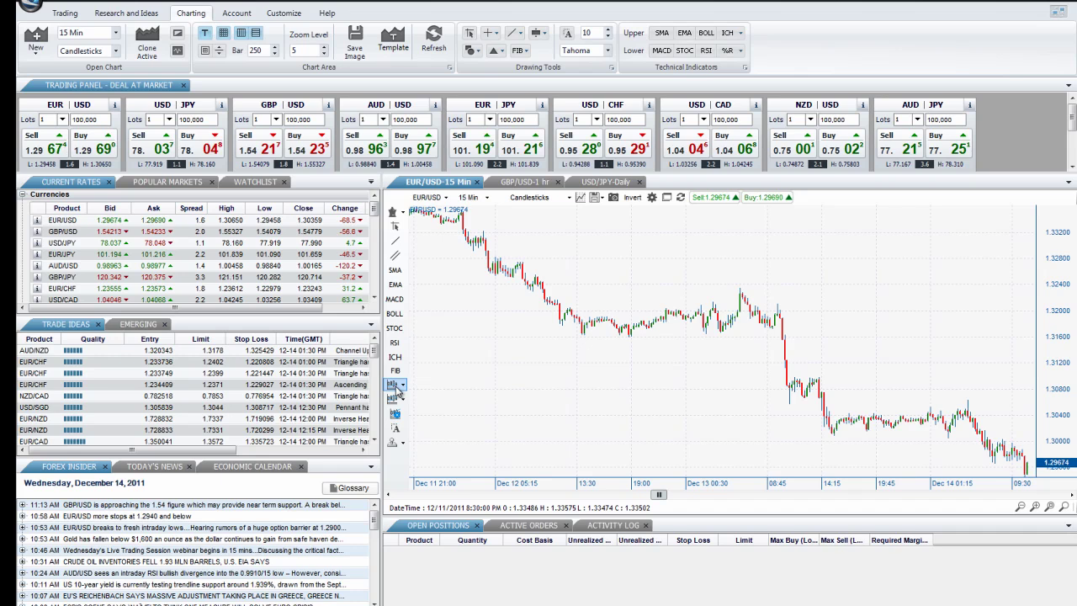
pyautogui.click(401, 386)
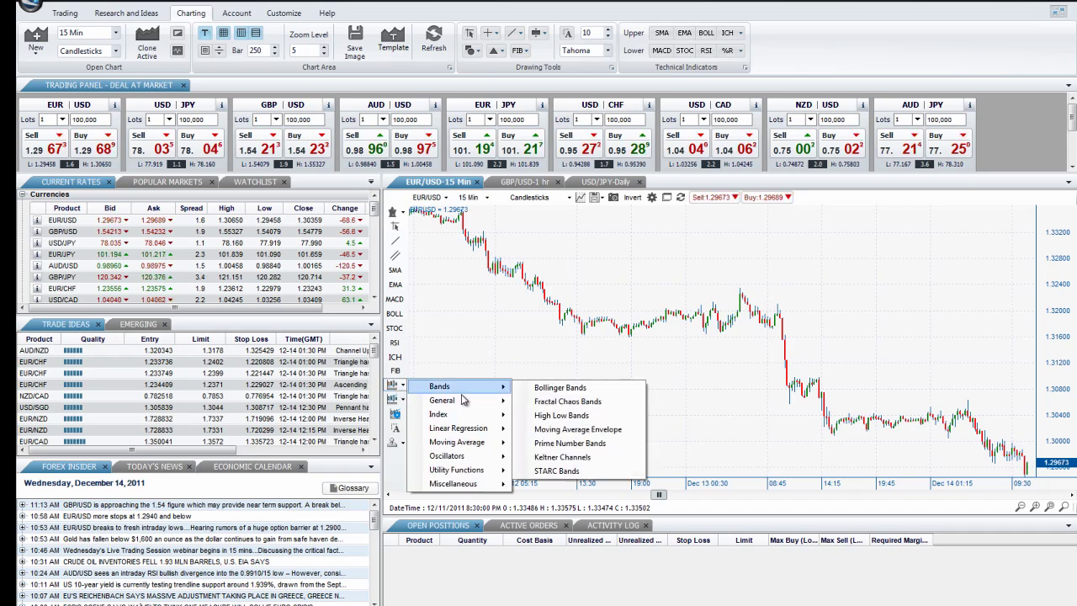
pyautogui.moveTo(476, 459)
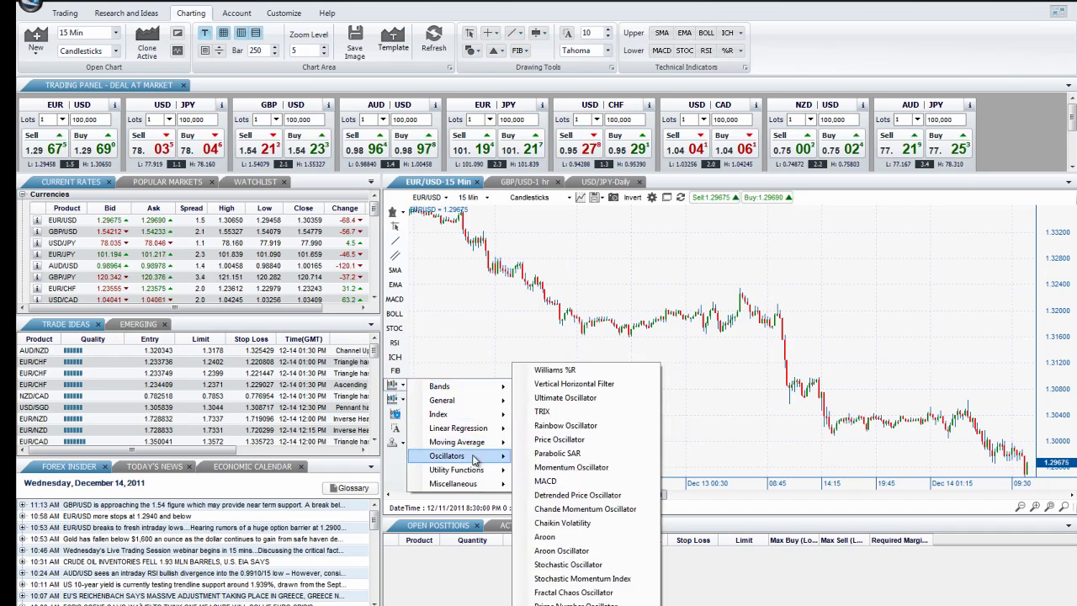
pyautogui.click(418, 364)
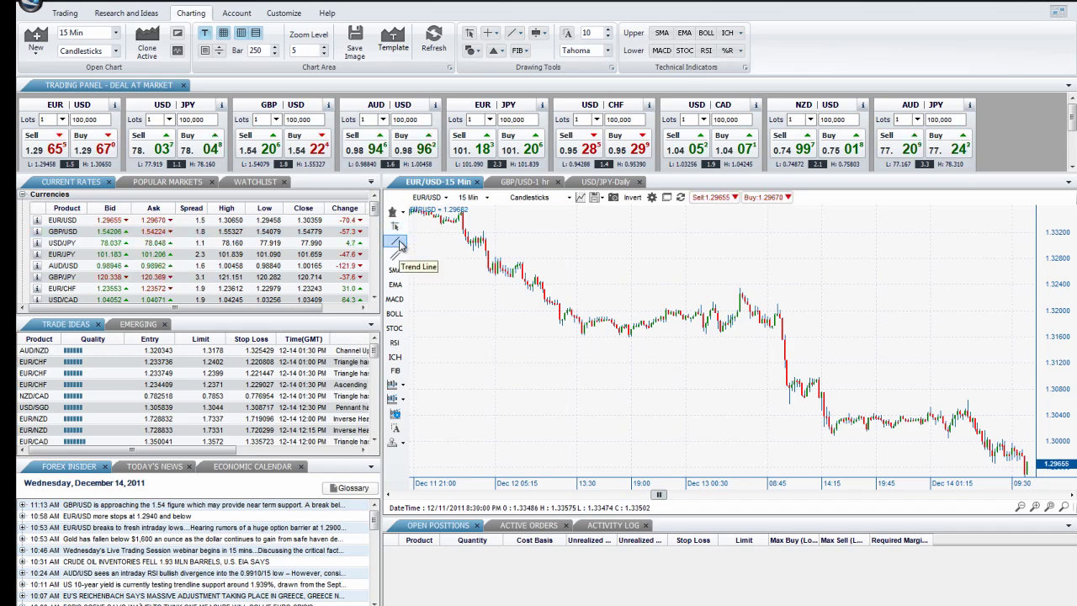
pyautogui.click(403, 443)
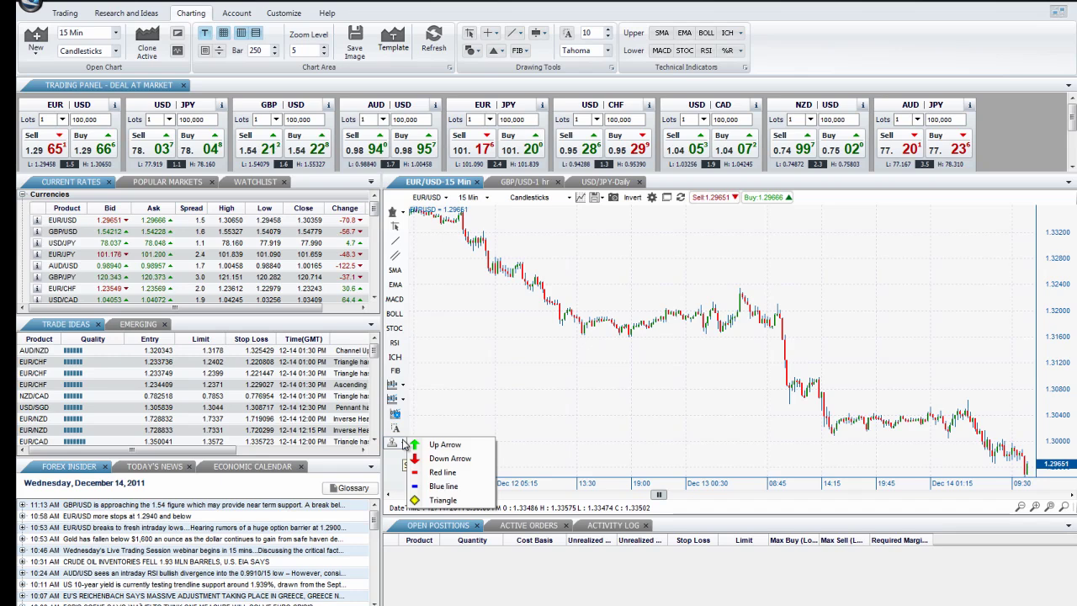
pyautogui.click(445, 386)
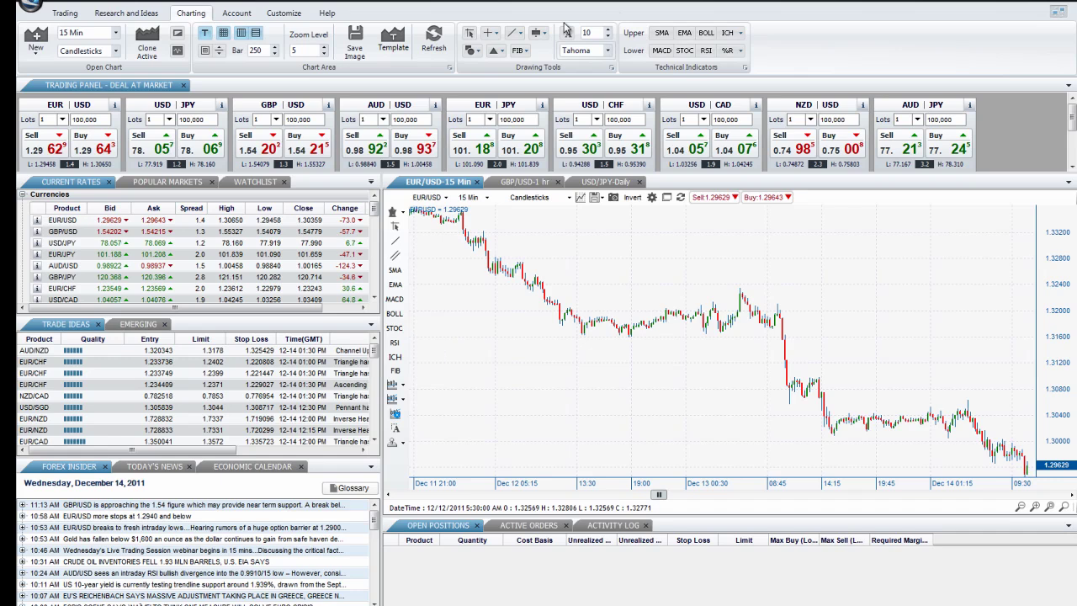
pyautogui.click(541, 36)
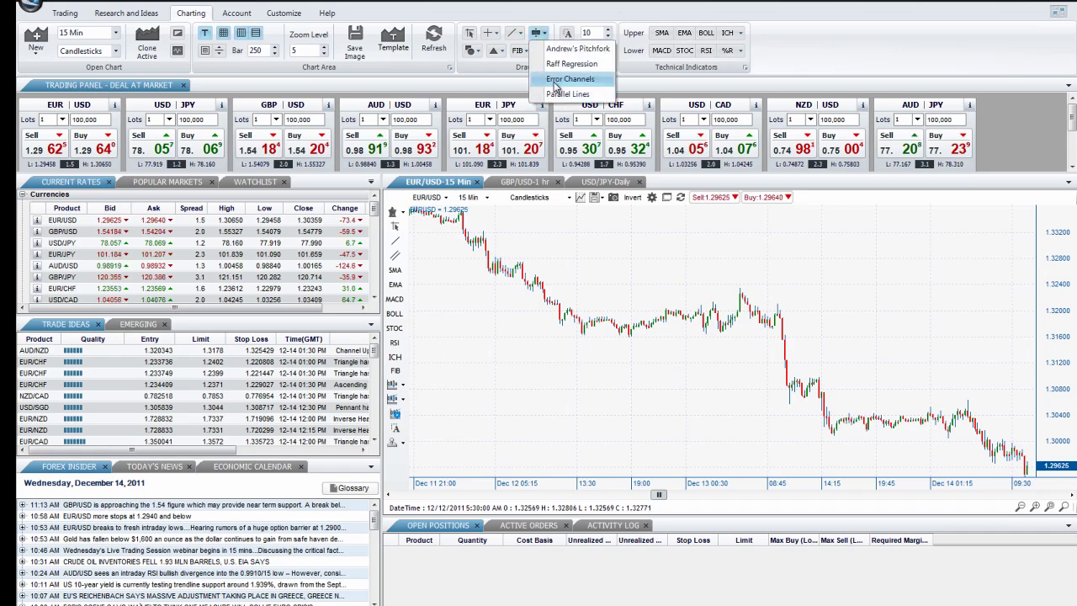
pyautogui.click(553, 21)
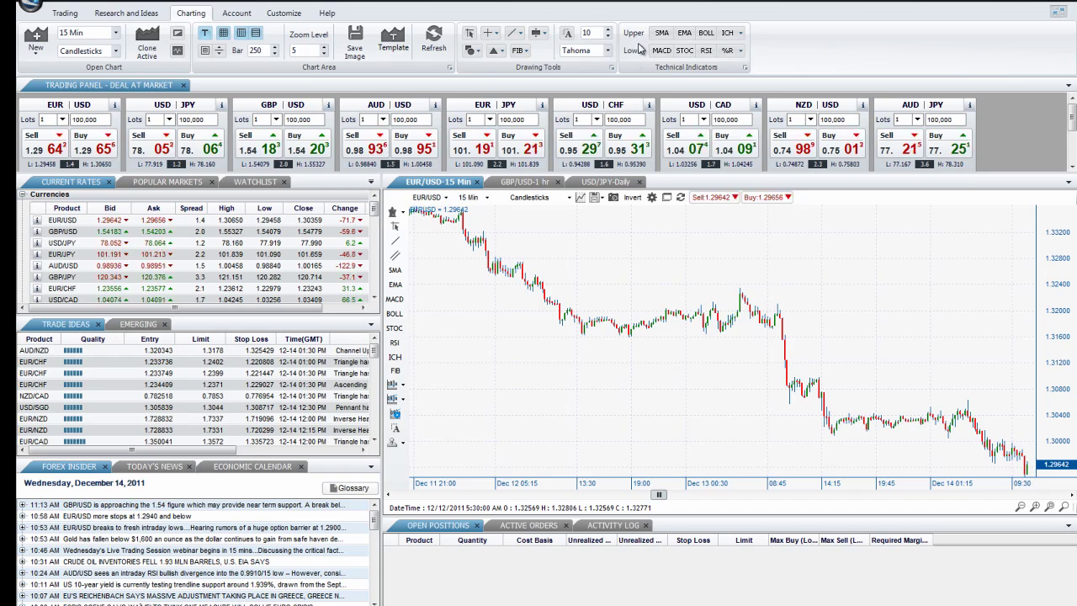
# Add SMA lines and a MACD pane to the EUR/USD 15-minute chart, then launch Technical Indicators preferences
pyautogui.click(661, 33)
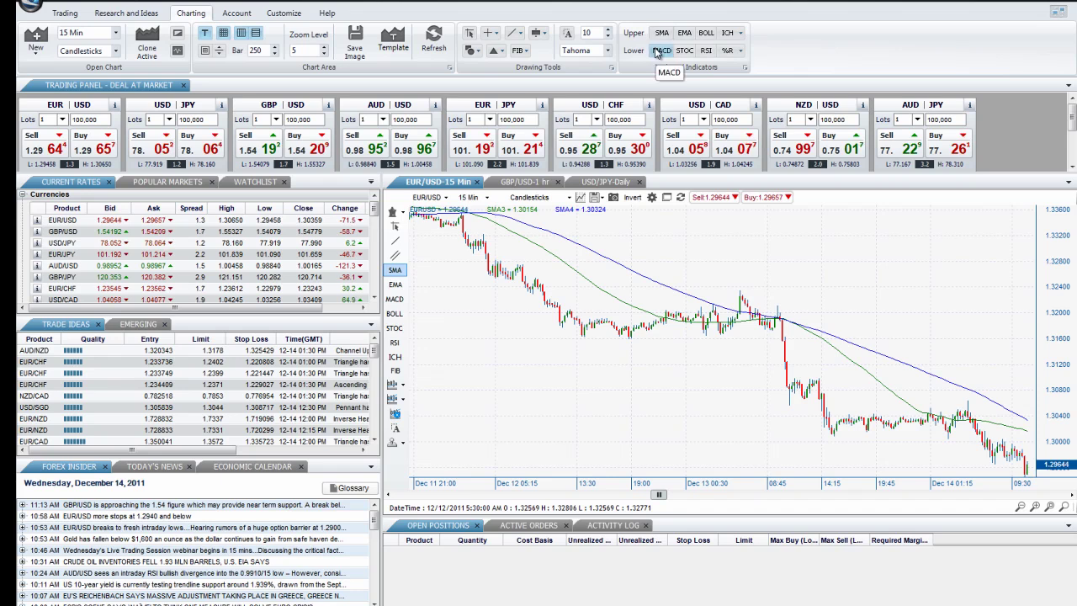
pyautogui.click(658, 51)
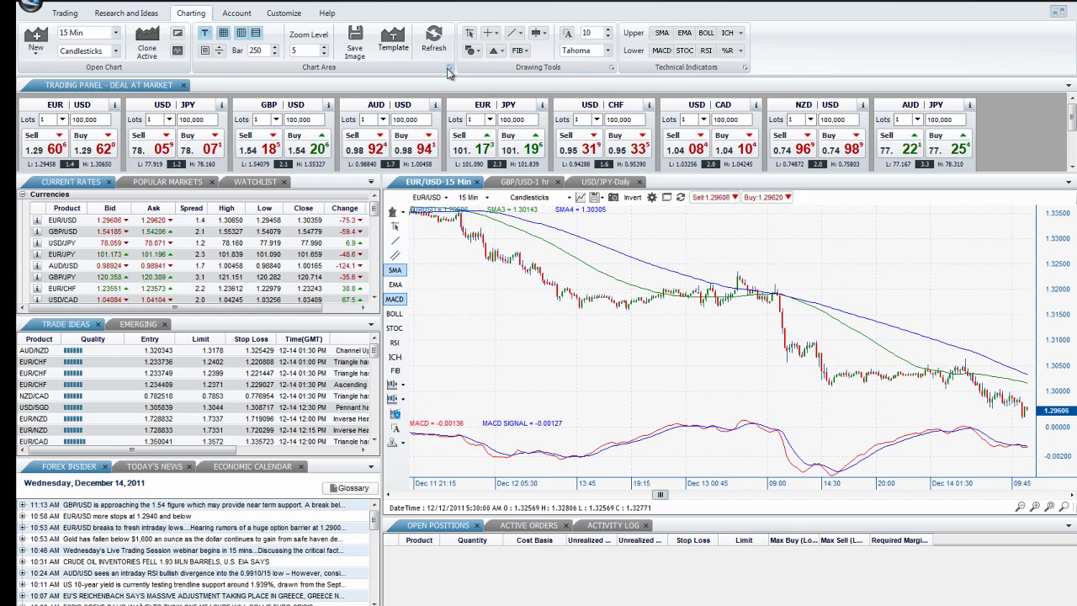
pyautogui.click(744, 69)
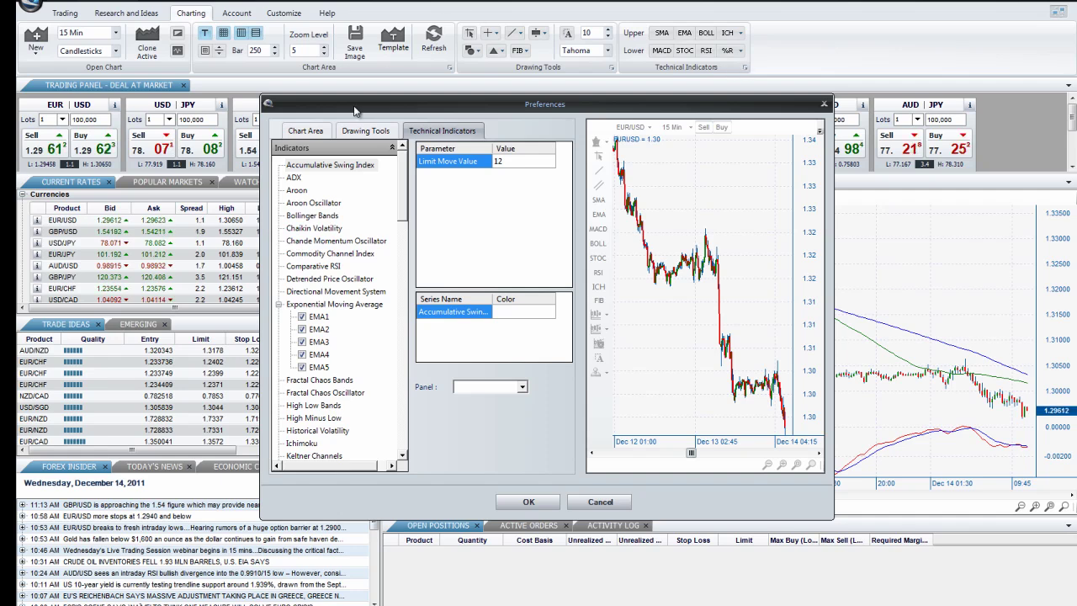
# Set the Exponential Moving Average Periods to 14 in Technical Indicators preferences and confirm with OK
pyautogui.click(305, 130)
pyautogui.click(375, 132)
pyautogui.click(441, 132)
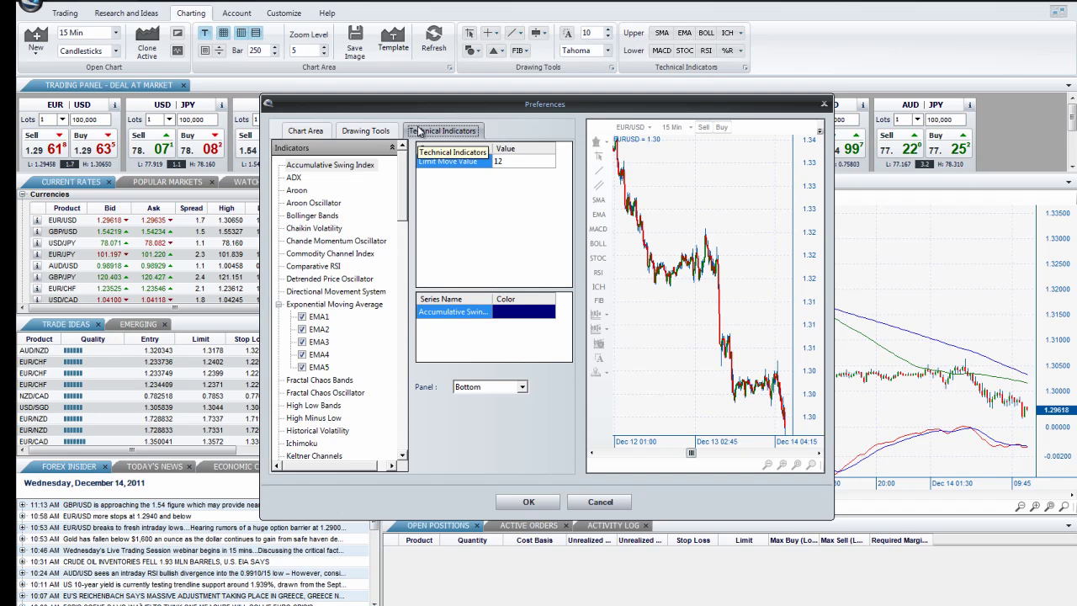
pyautogui.click(358, 307)
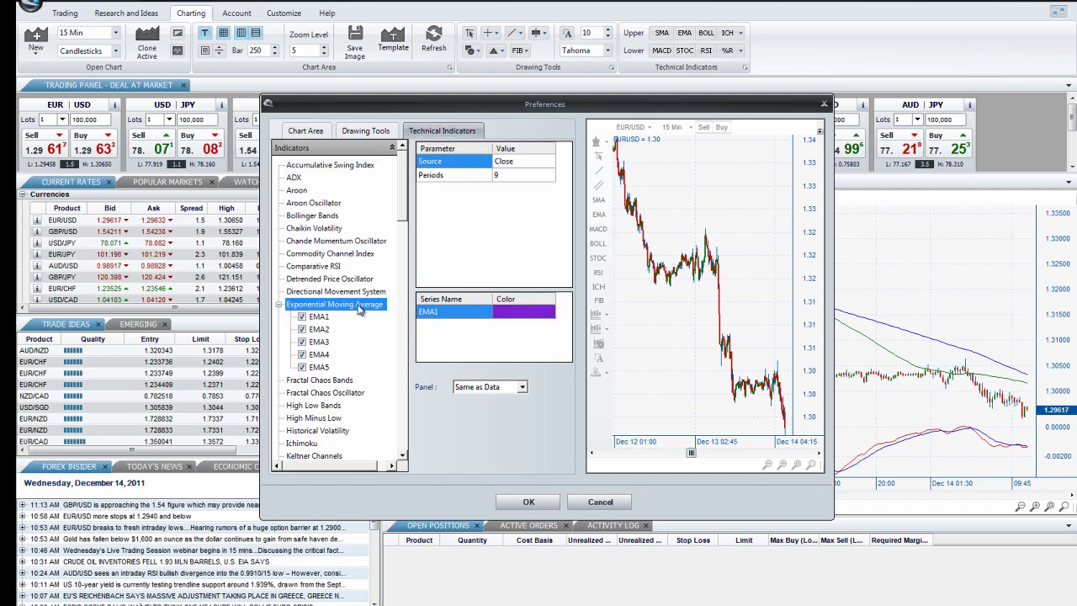
pyautogui.click(509, 175)
pyautogui.write('14')
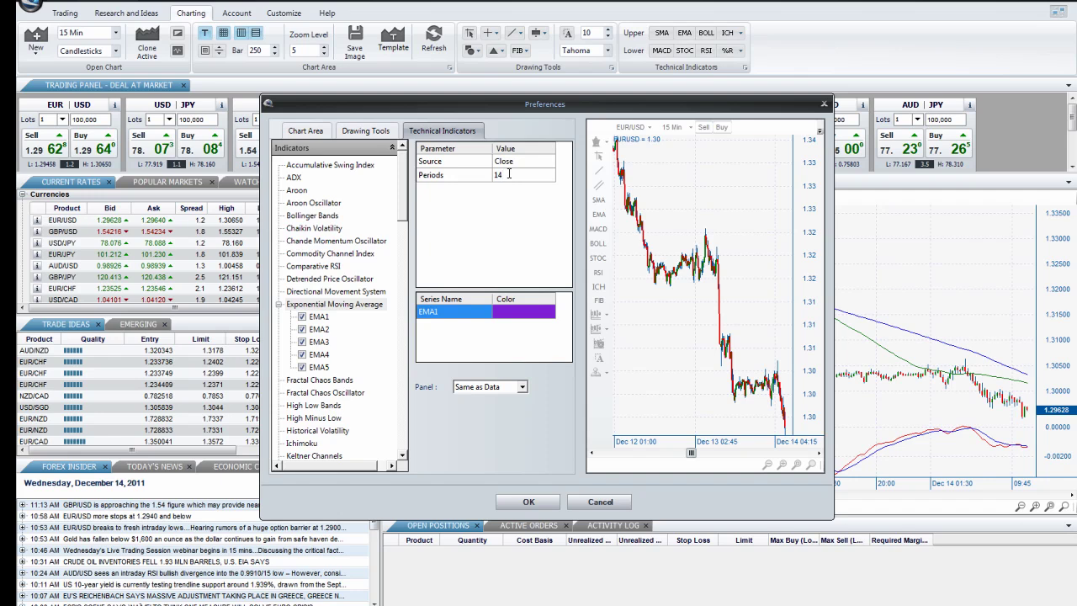
pyautogui.click(543, 500)
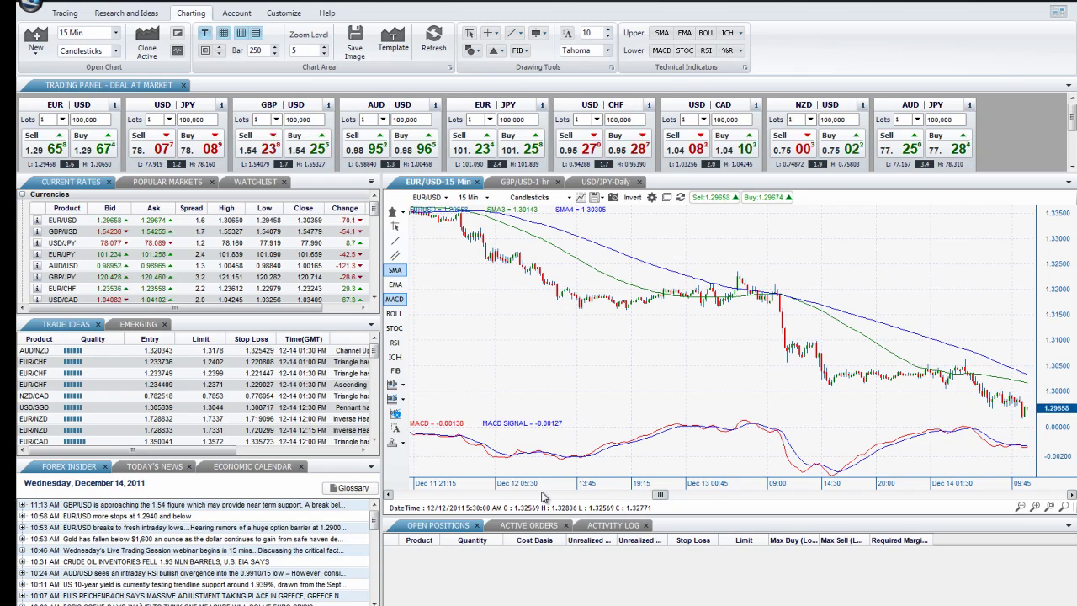
# Check the Simple Moving Average settings from the SMA line's parameters and confirm with OK
pyautogui.rightClick(674, 276)
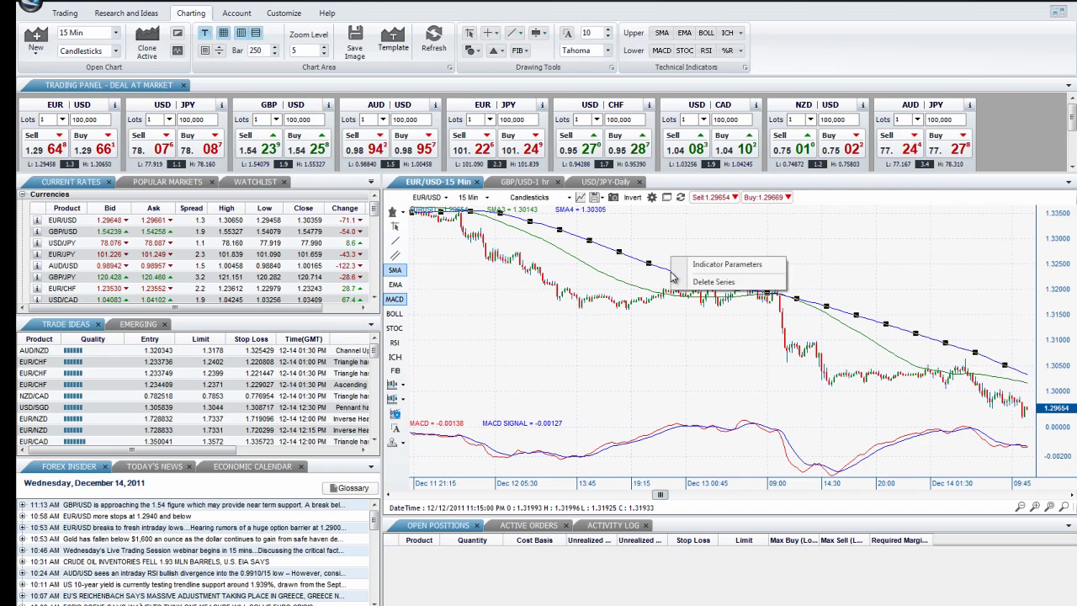
pyautogui.click(716, 266)
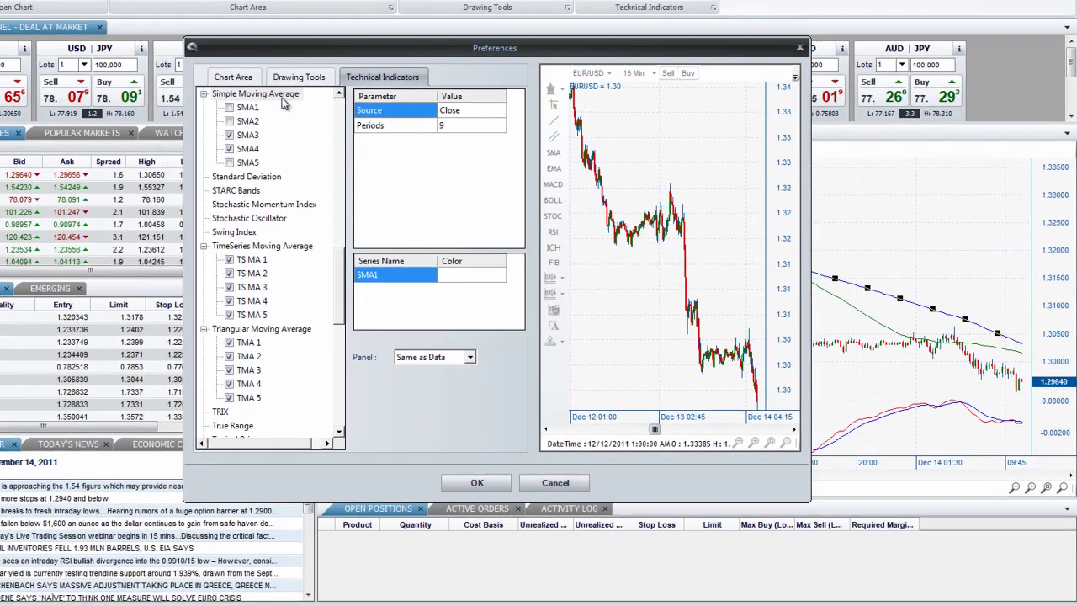
pyautogui.click(335, 140)
pyautogui.click(486, 480)
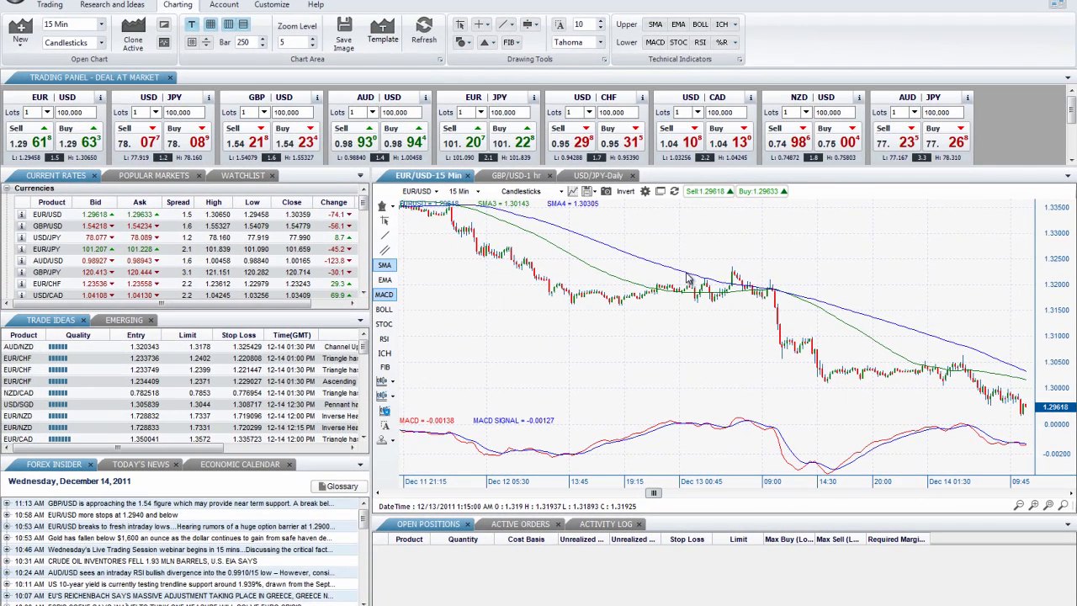
# Delete the SMA series and the MACD study from the EUR/USD chart
pyautogui.rightClick(683, 265)
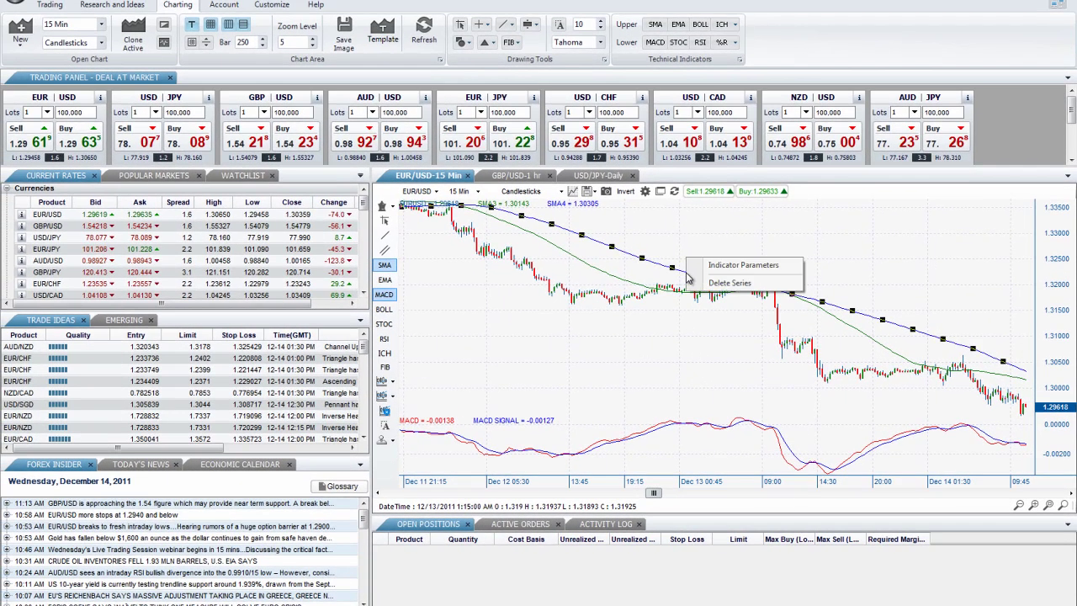
pyautogui.click(712, 284)
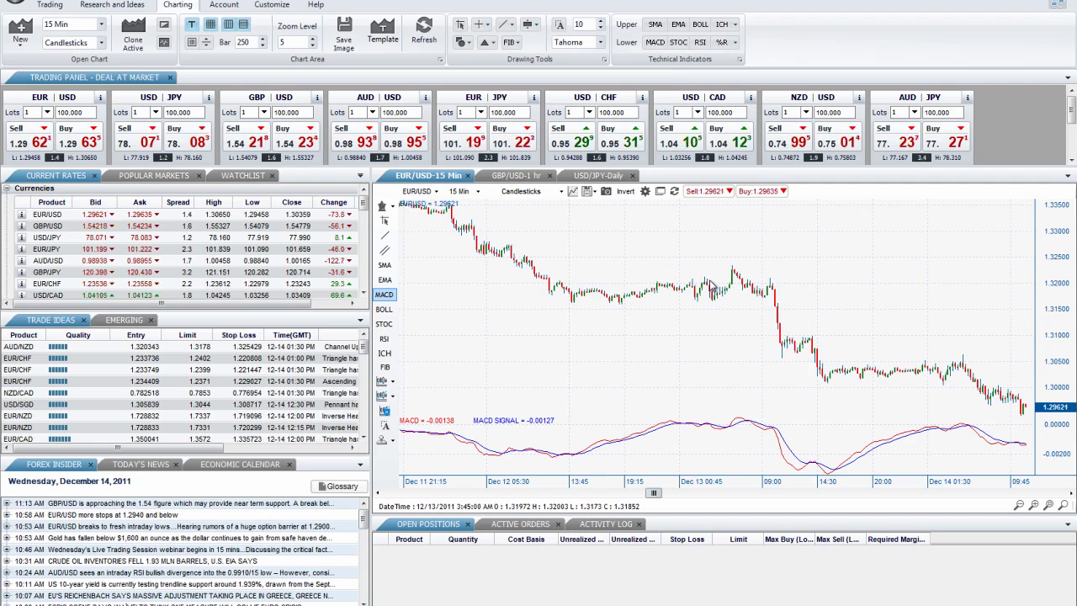
pyautogui.click(384, 413)
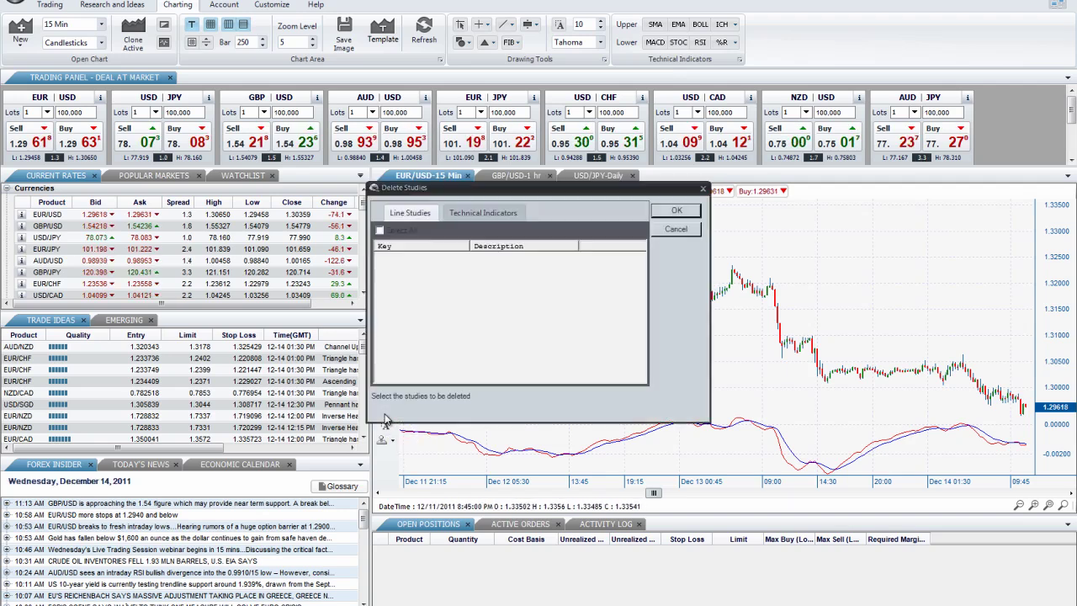
pyautogui.click(483, 213)
pyautogui.click(403, 241)
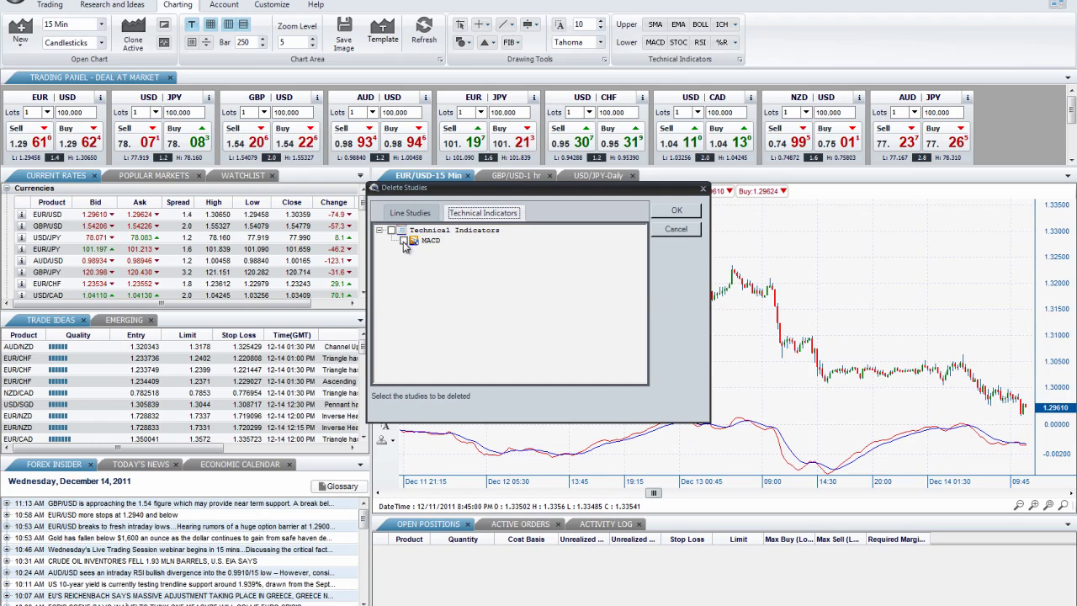
pyautogui.click(688, 211)
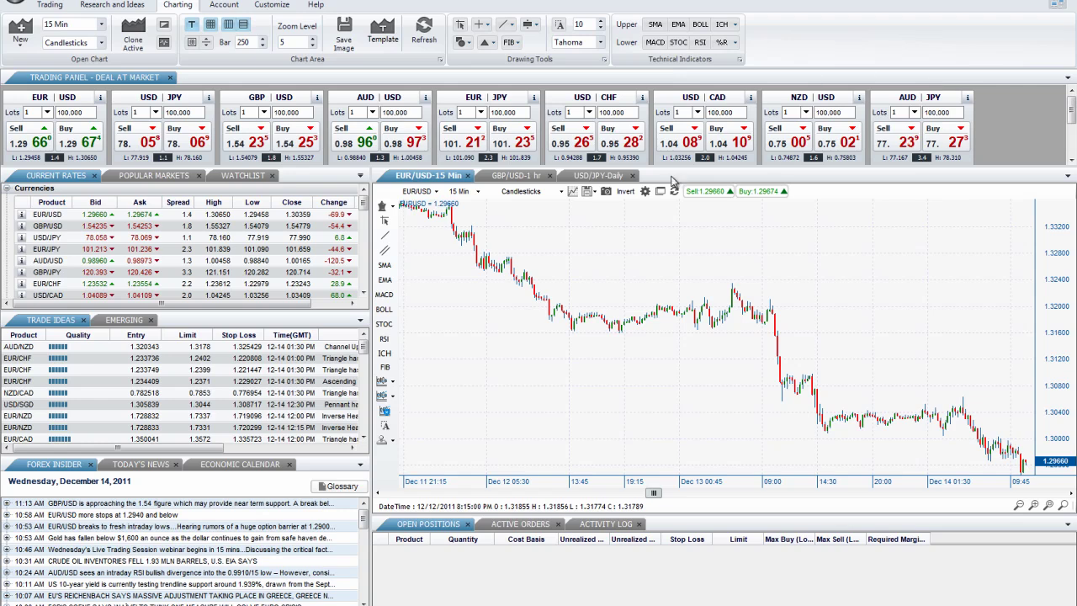
# Re-add SMA, EMA and MACD, giving SMA3, SMA4, EMA1–EMA5 and a MACD panel
pyautogui.click(384, 266)
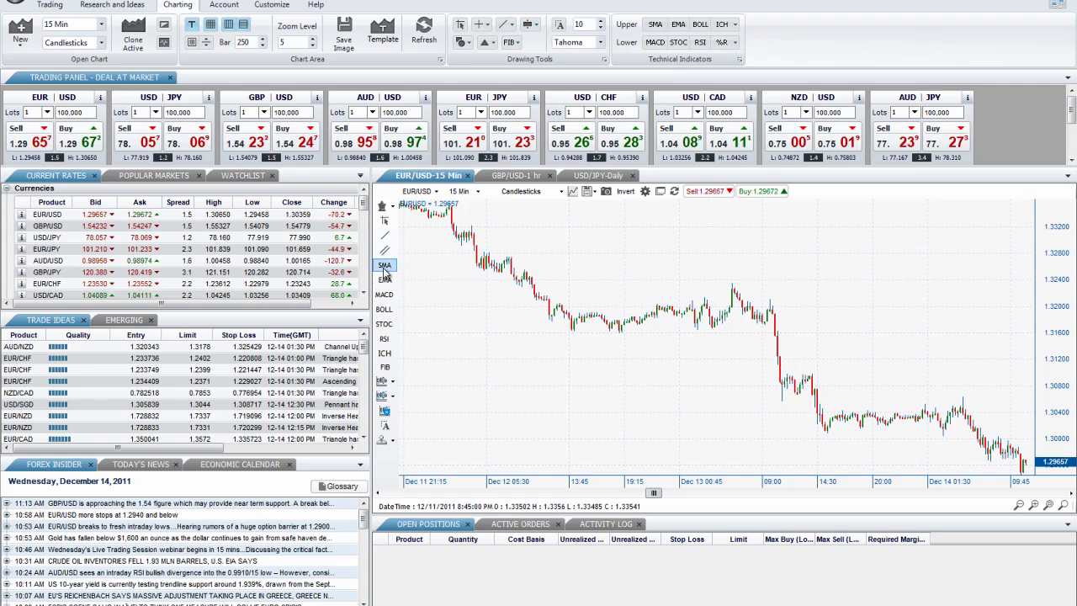
pyautogui.click(386, 281)
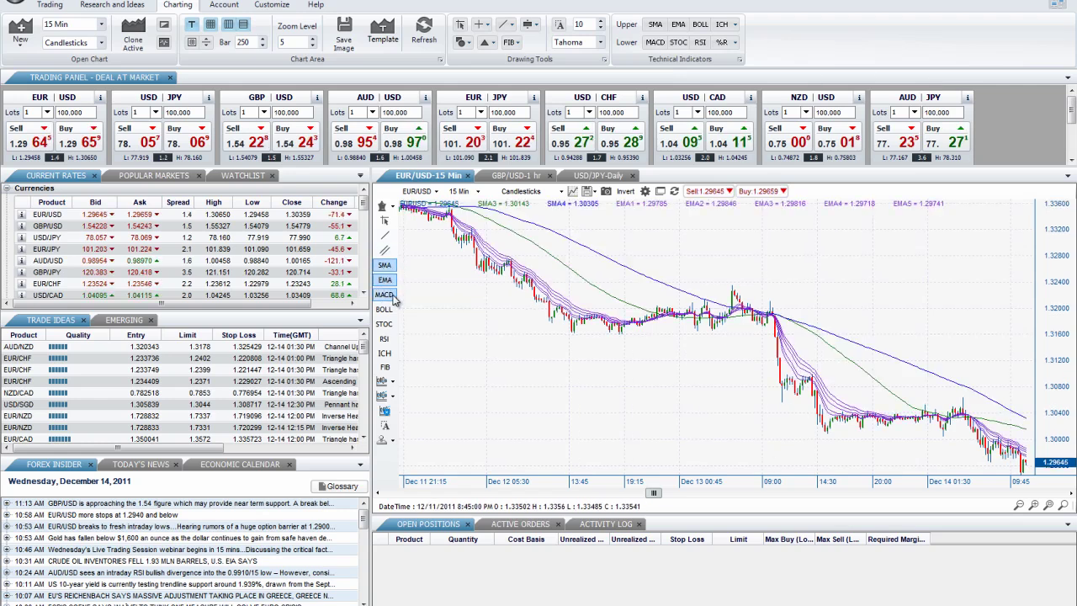
pyautogui.click(389, 296)
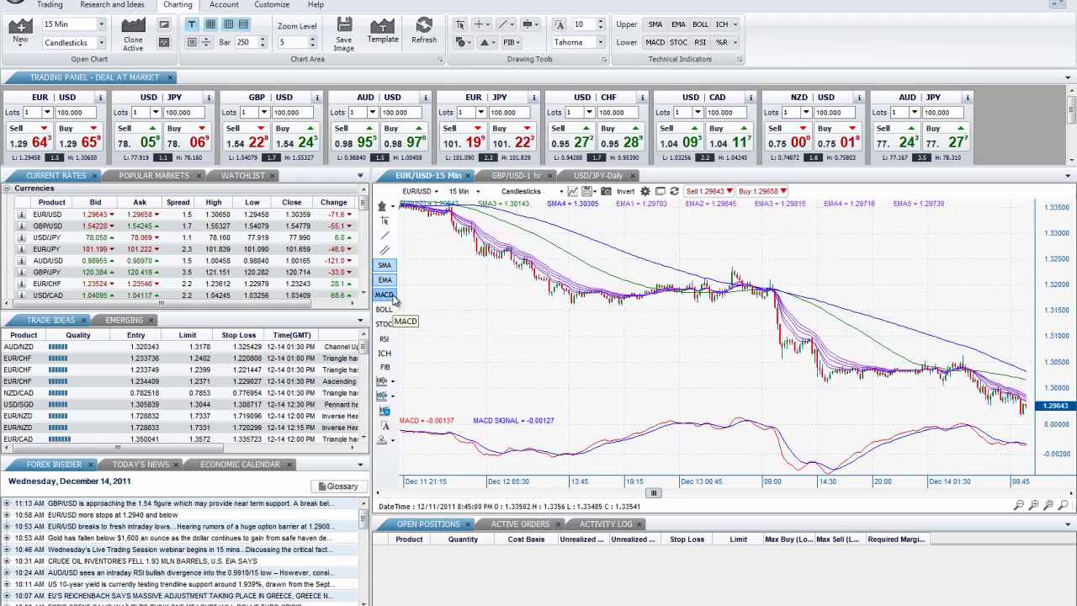
# Save the chart's indicator setup as a template named 'SMA EMA MACD'
pyautogui.click(380, 40)
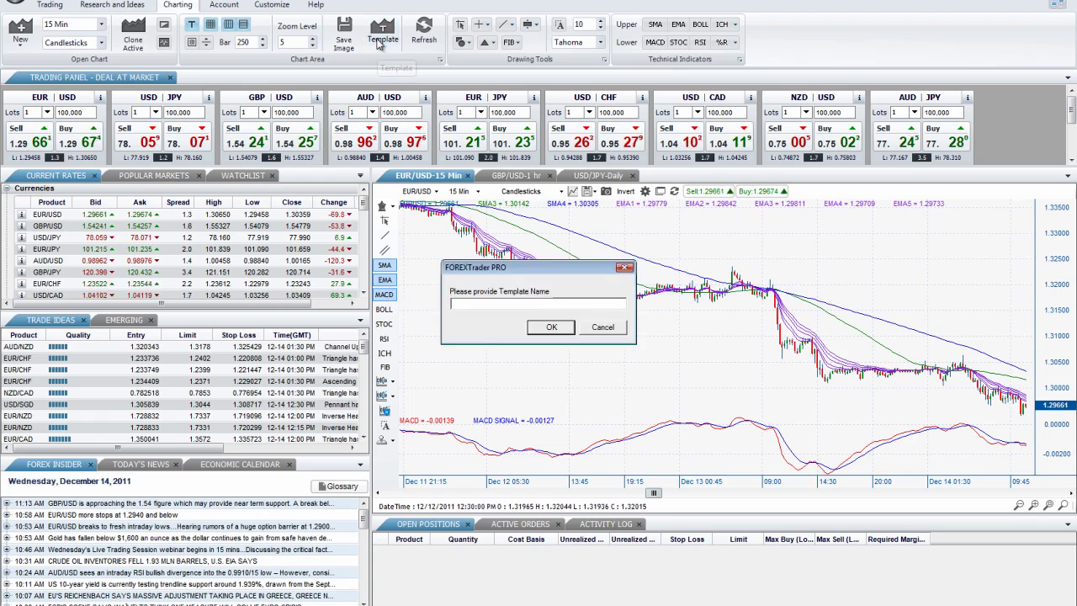
pyautogui.write('SMA')
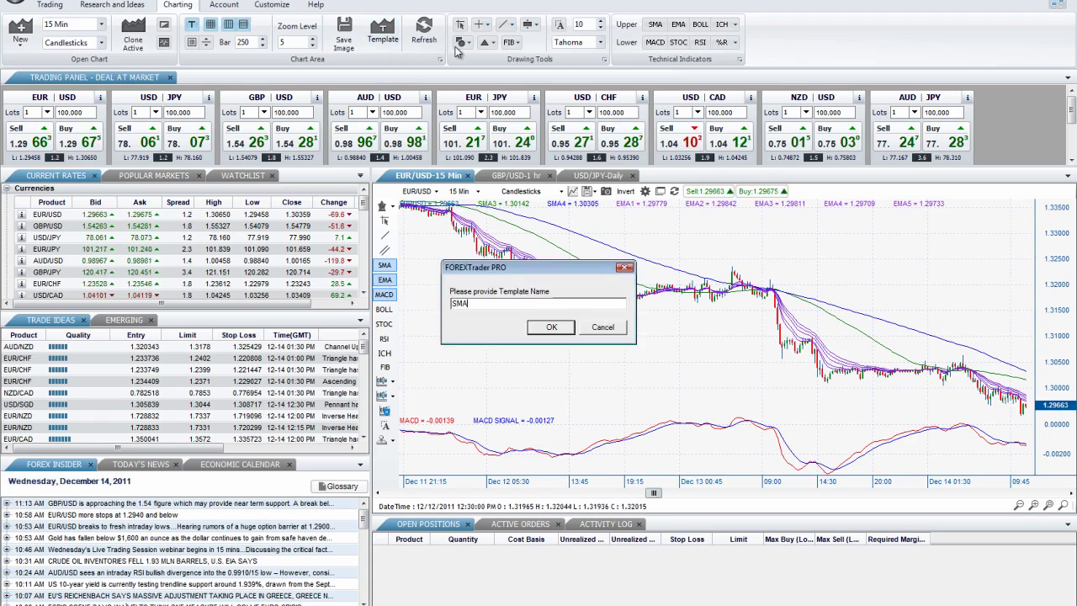
pyautogui.write(' EMA MA')
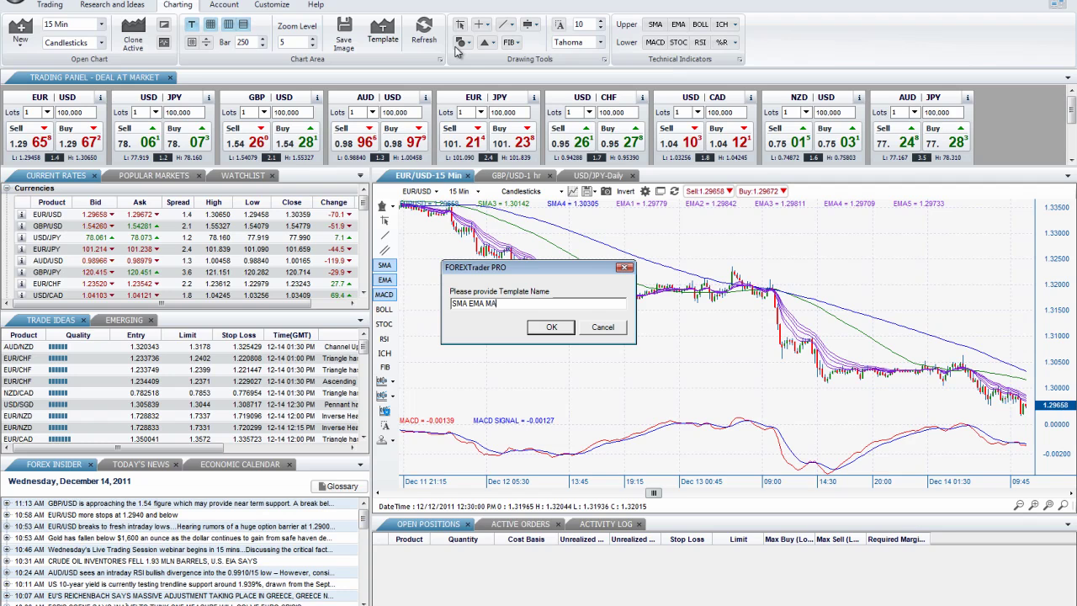
pyautogui.write('CD')
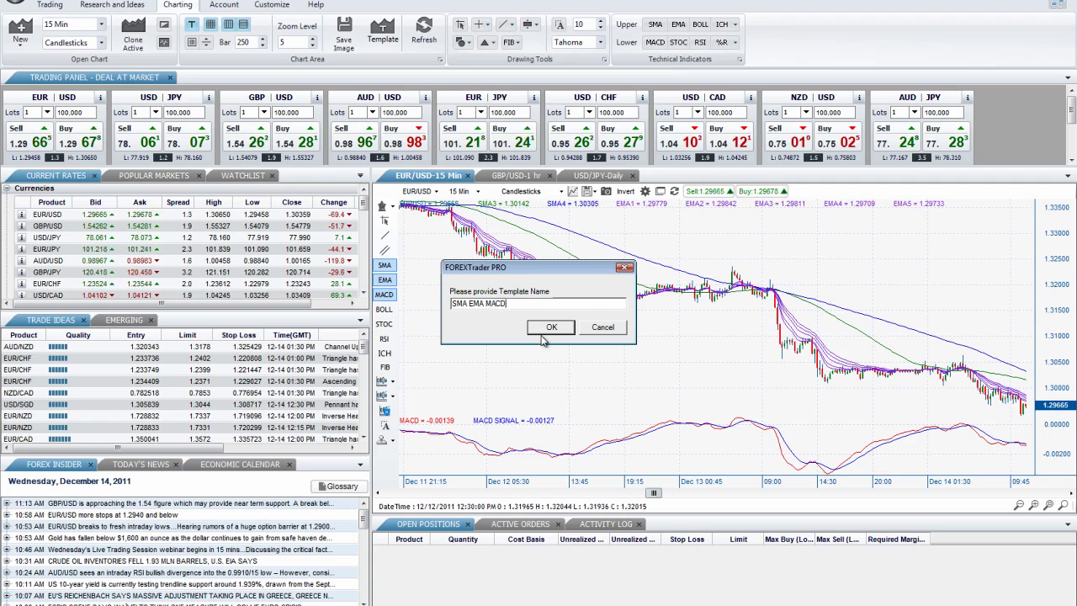
pyautogui.click(546, 328)
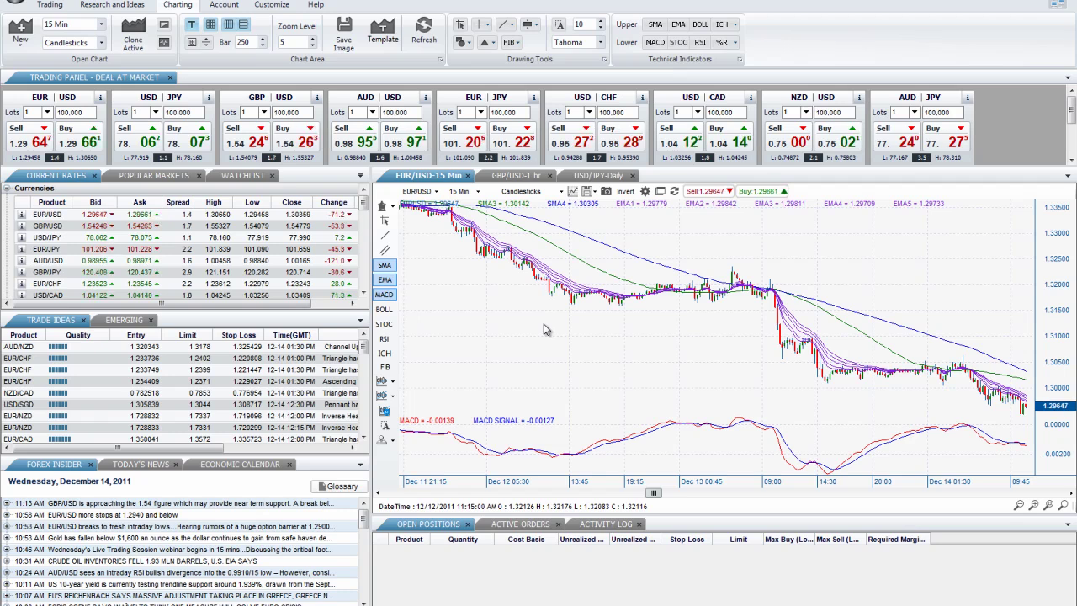
# Apply the 'SMA EMA MACD' template to the GBP/USD 1-hour chart
pyautogui.click(530, 176)
pyautogui.click(594, 193)
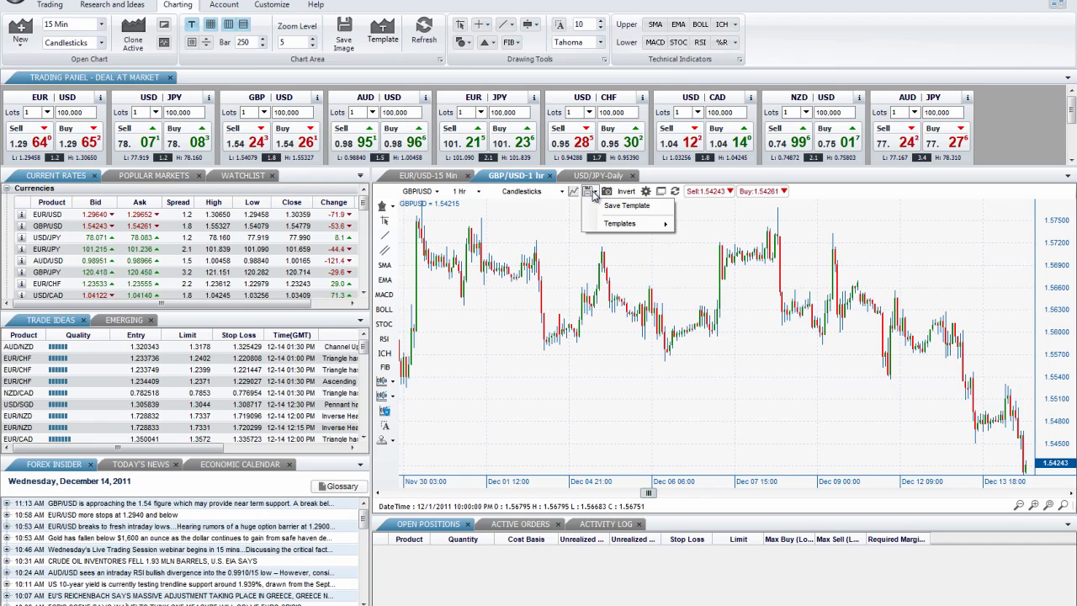
pyautogui.moveTo(652, 224)
pyautogui.click(688, 227)
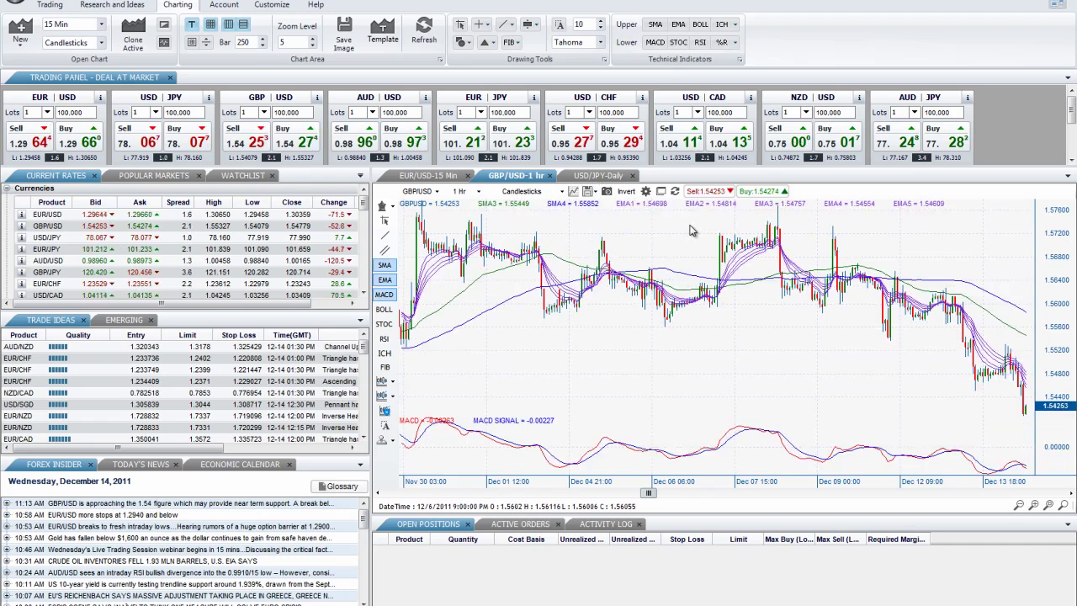